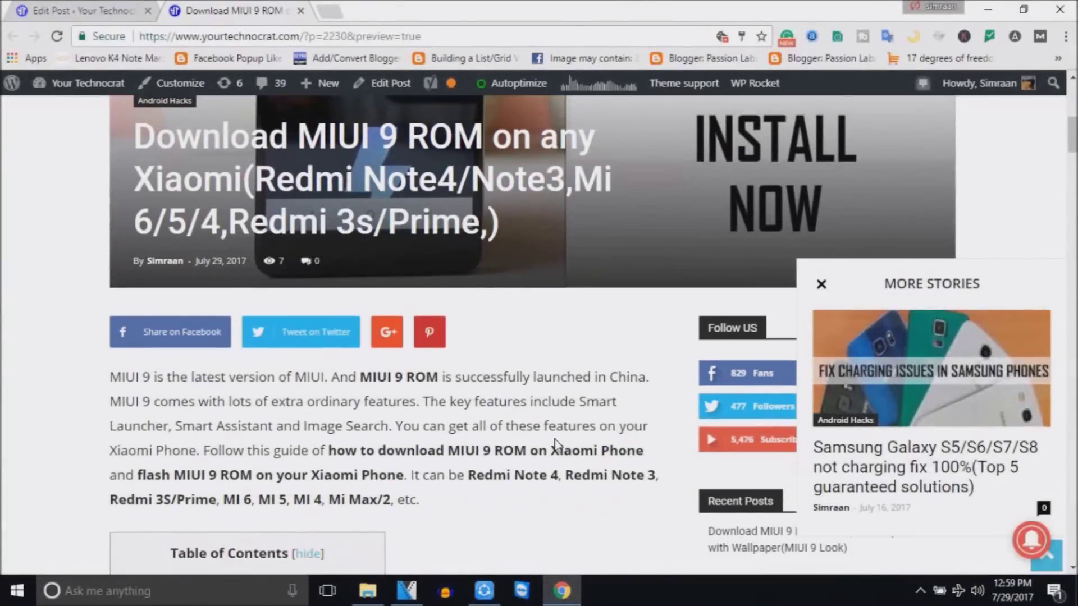
{"action": "scroll", "coordinate": [554, 445], "scroll_direction": "down", "scroll_amount": 3}
{"action": "scroll", "coordinate": [555, 445], "scroll_direction": "down", "scroll_amount": 5}
{"action": "scroll", "coordinate": [554, 446], "scroll_direction": "down", "scroll_amount": 4}
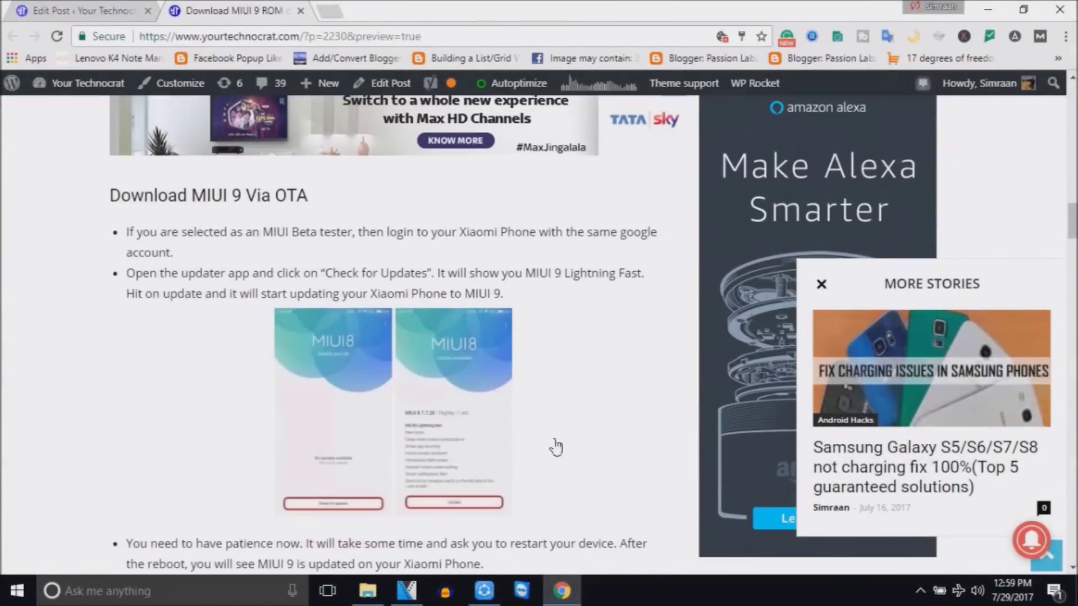
{"action": "scroll", "coordinate": [556, 446], "scroll_direction": "down", "scroll_amount": 2}
{"action": "scroll", "coordinate": [556, 447], "scroll_direction": "down", "scroll_amount": 5}
{"action": "scroll", "coordinate": [556, 446], "scroll_direction": "down", "scroll_amount": 5}
{"action": "scroll", "coordinate": [556, 447], "scroll_direction": "down", "scroll_amount": 5}
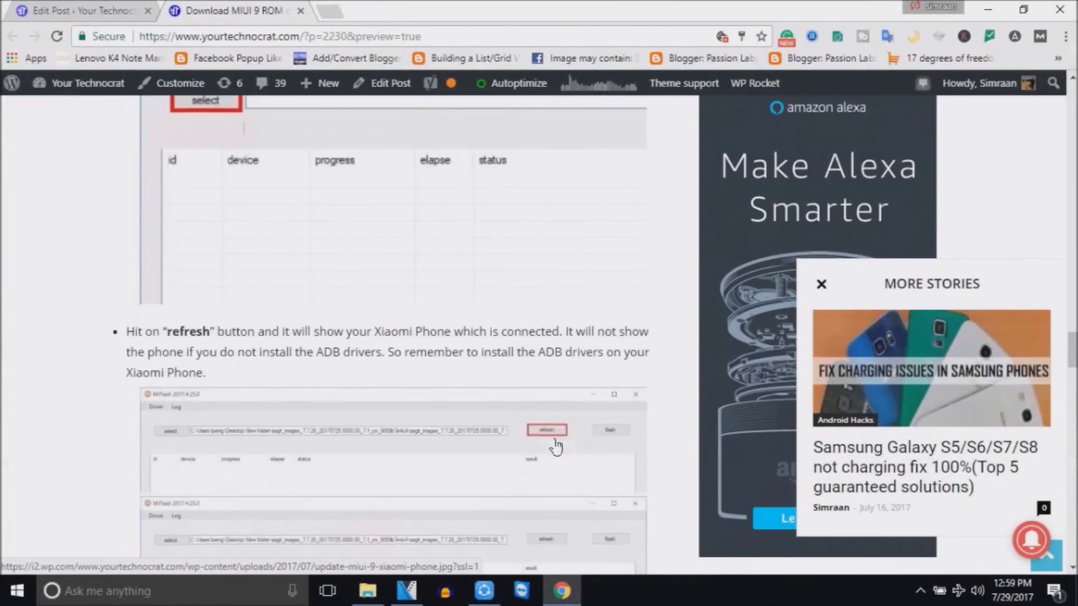
{"action": "scroll", "coordinate": [555, 446], "scroll_direction": "down", "scroll_amount": 2}
{"action": "scroll", "coordinate": [555, 447], "scroll_direction": "down", "scroll_amount": 5}
{"action": "scroll", "coordinate": [554, 445], "scroll_direction": "down", "scroll_amount": 3}
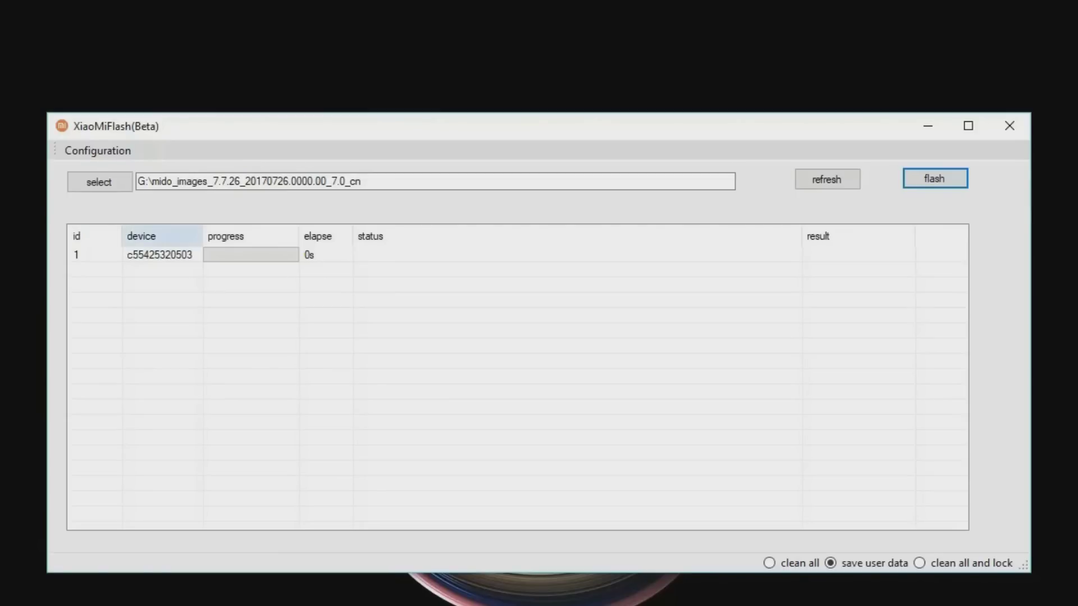
- Select the extracted mido_images folder as the ROM folder for the connected phone
{"action": "left_click", "coordinate": [98, 181]}
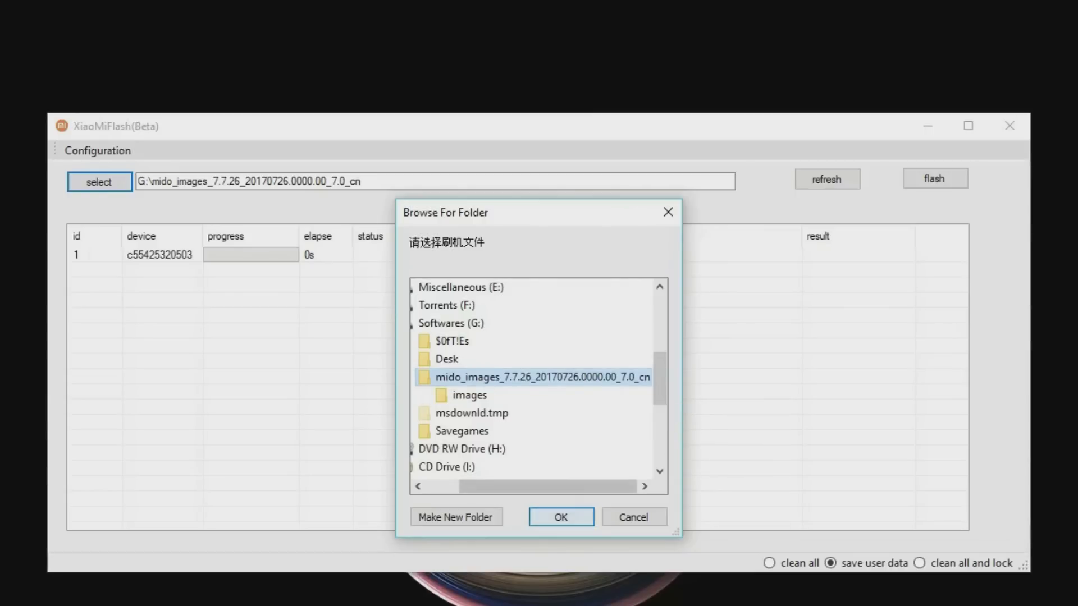
{"action": "key", "text": "Return"}
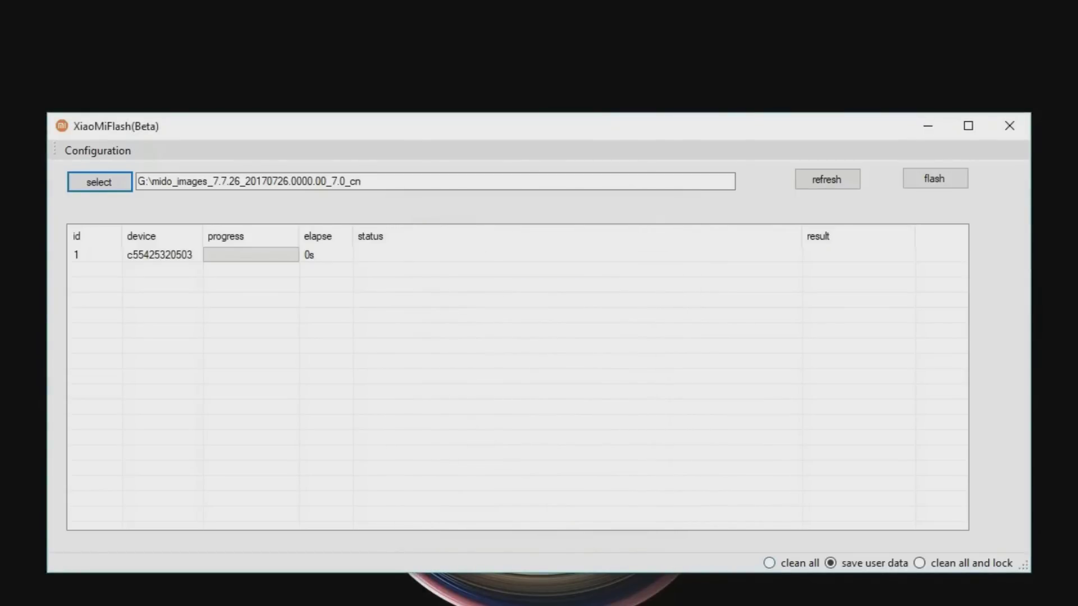